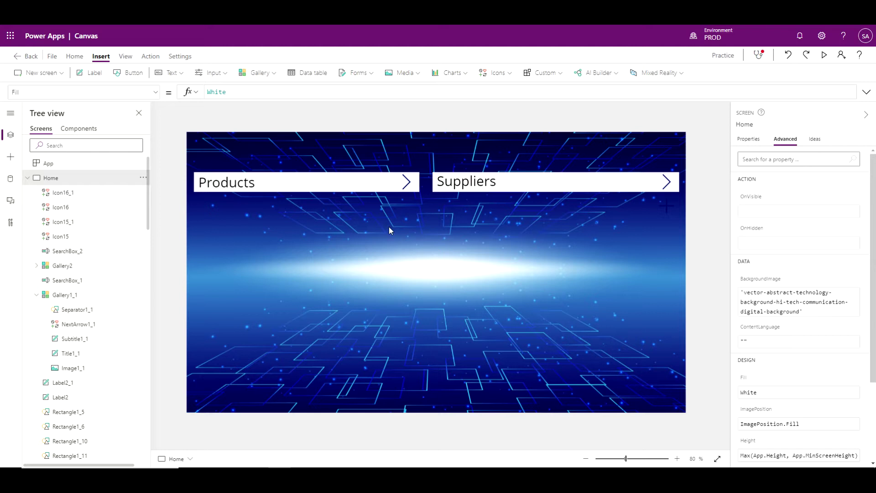
# Expand the Products section and inspect its add icon, search box and Rectangle1_11
pyautogui.keyDown('alt'); pyautogui.click(405, 183); pyautogui.keyUp('alt')
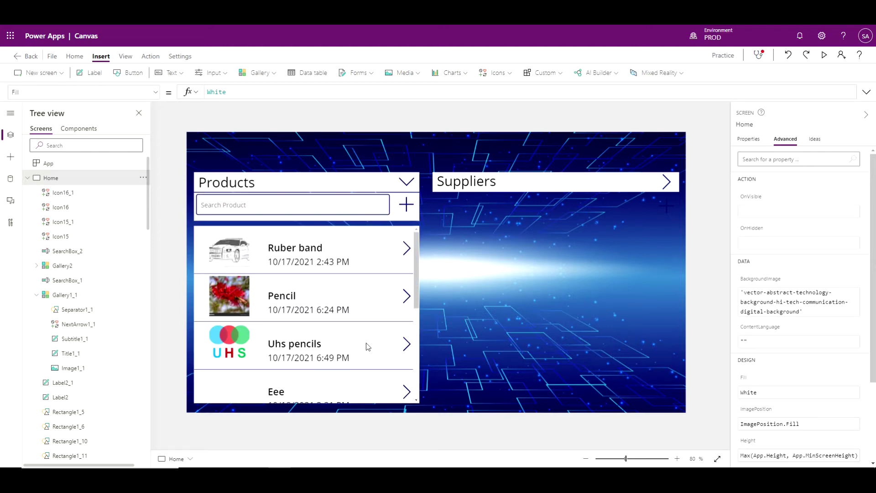
pyautogui.click(417, 273)
pyautogui.click(405, 207)
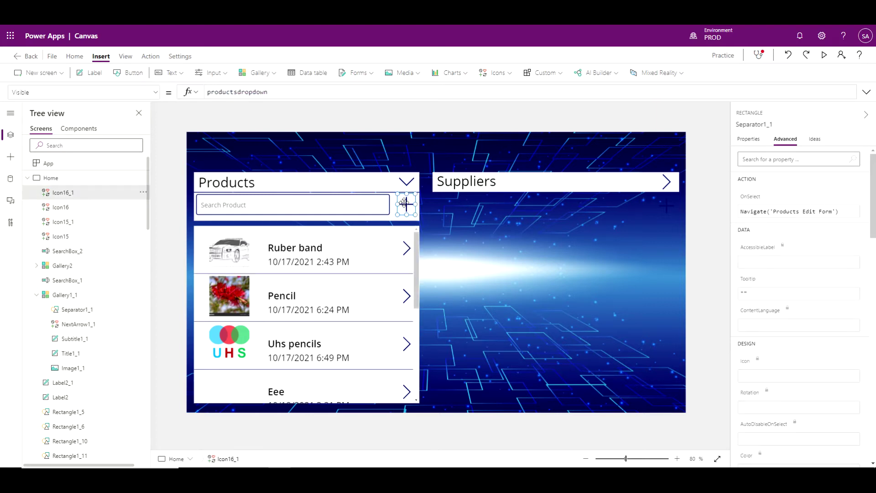
pyautogui.click(363, 204)
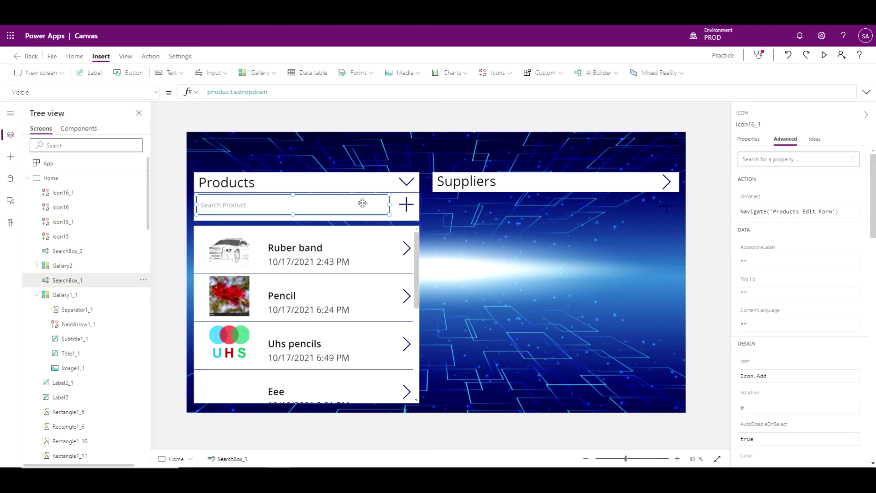
pyautogui.click(354, 220)
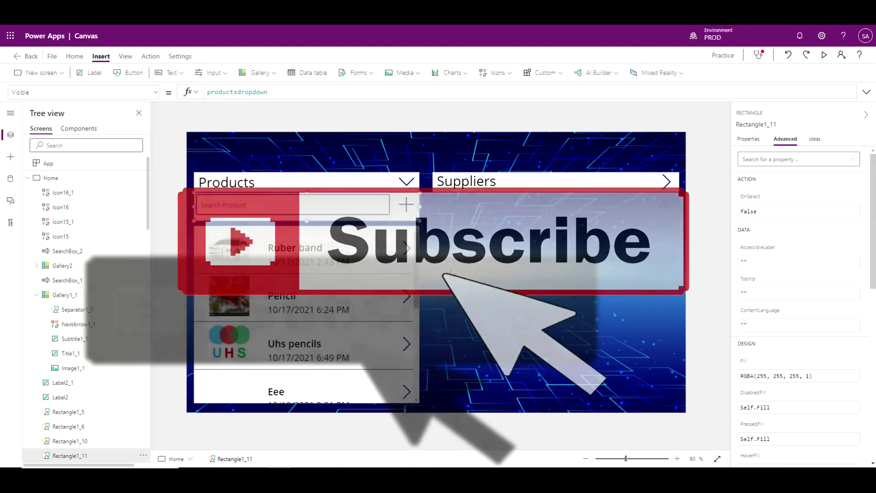
pyautogui.click(190, 459)
# Switch to Screen1 and briefly select its product gallery
pyautogui.click(189, 458)
pyautogui.click(194, 395)
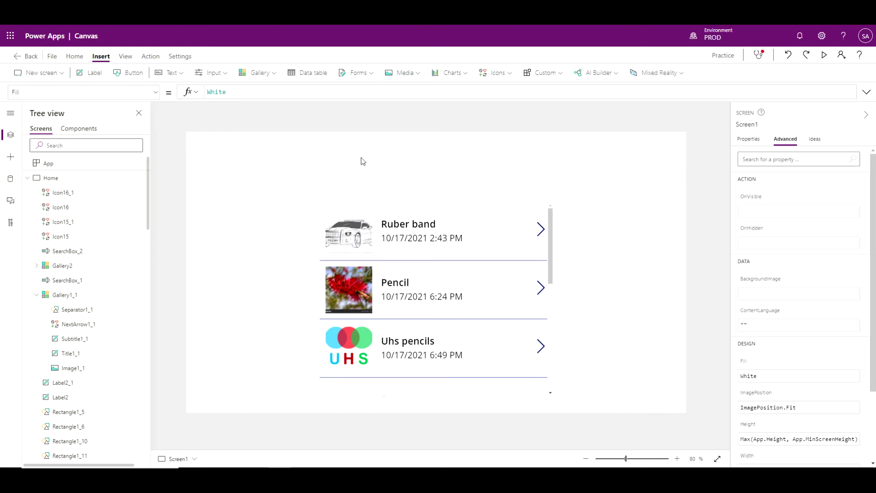
pyautogui.click(595, 347)
pyautogui.click(583, 246)
pyautogui.click(497, 72)
pyautogui.scroll(-3, 519, 179)
pyautogui.scroll(-3, 518, 179)
pyautogui.scroll(-3, 518, 179)
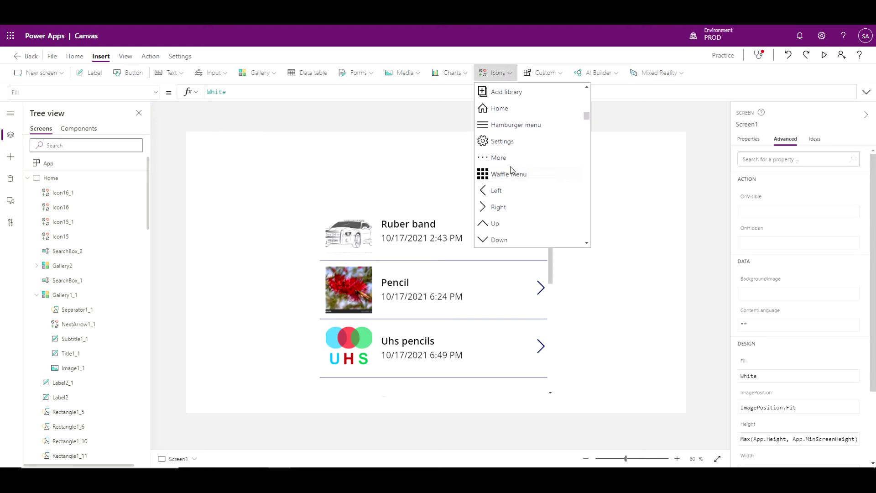
pyautogui.scroll(-3, 518, 179)
# Place a right chevron above the gallery with OnSelect Set(dropdown1, !dropdown1)
pyautogui.click(252, 176)
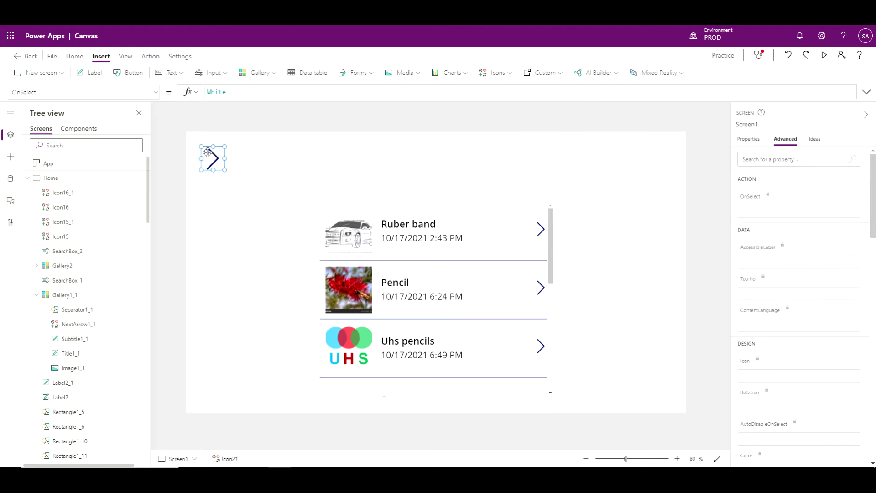
pyautogui.moveTo(209, 156); pyautogui.dragTo(546, 190)
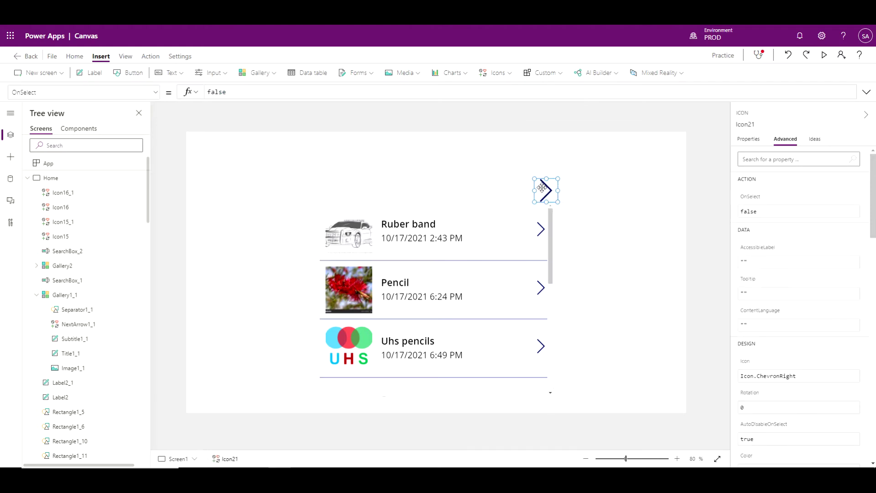
pyautogui.doubleClick(218, 92)
pyautogui.write('set')
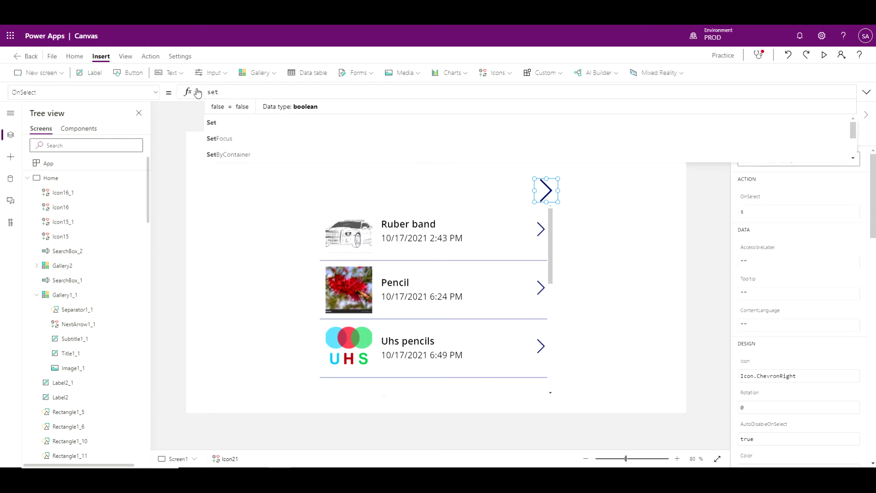
pyautogui.press('Tab')
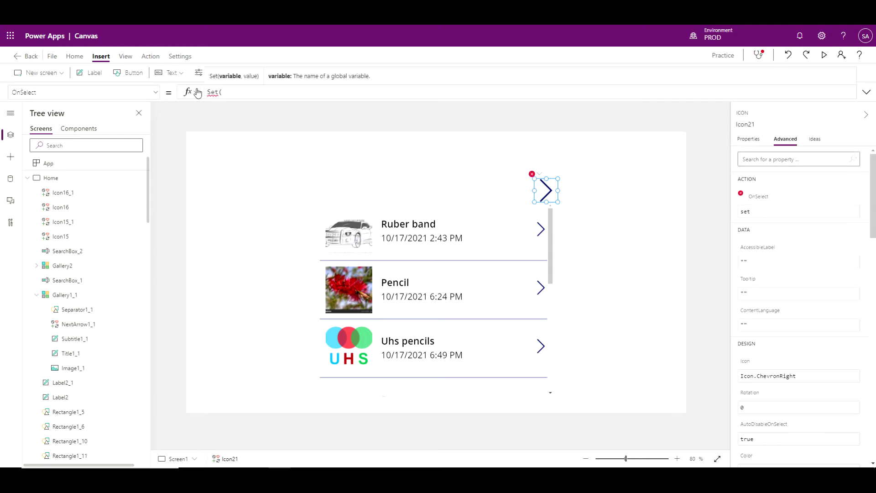
pyautogui.write('dropdown1,')
pyautogui.write(' !dropdown1)')
pyautogui.click(390, 185)
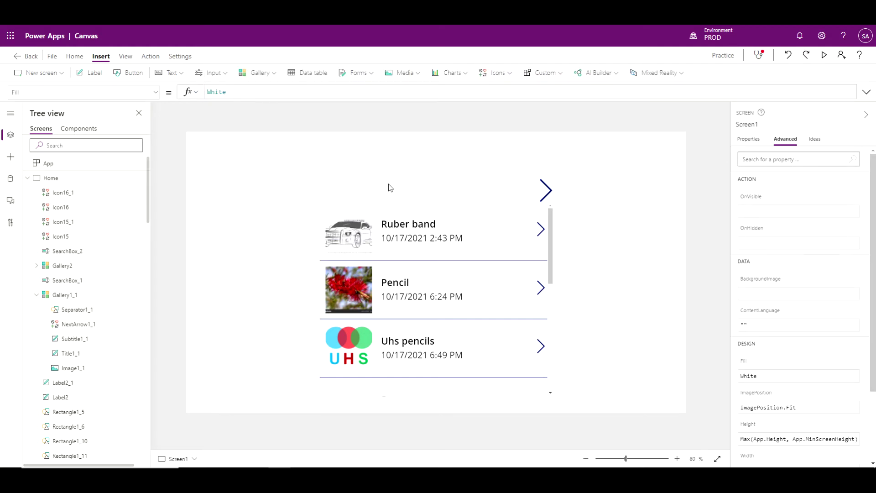
# Set the product gallery's Visible property to dropdown1
pyautogui.click(552, 264)
pyautogui.click(557, 282)
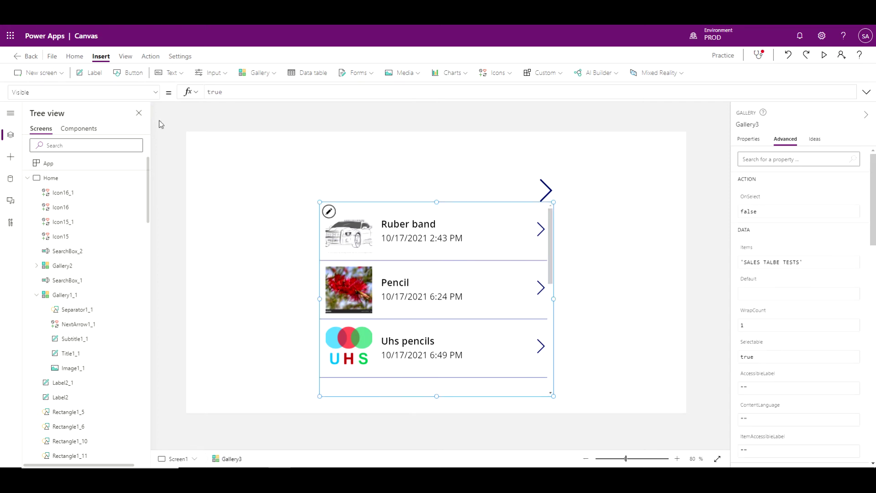
pyautogui.click(156, 92)
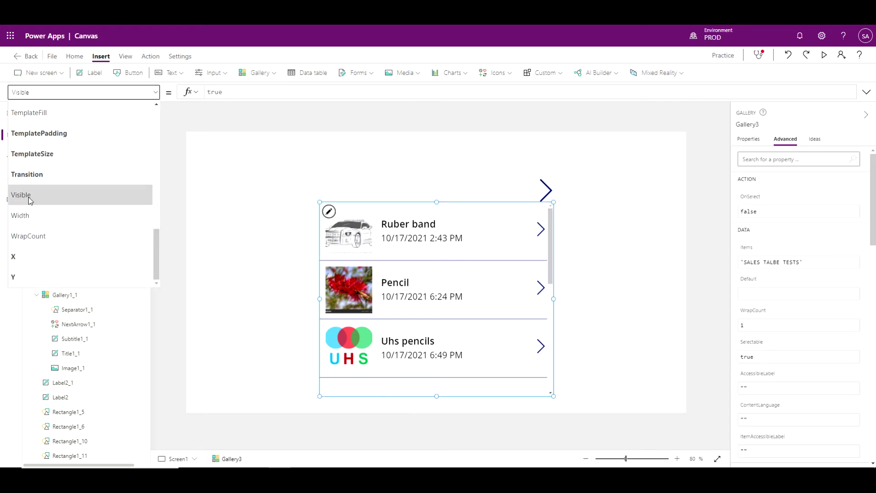
pyautogui.click(29, 200)
pyautogui.moveTo(227, 92); pyautogui.dragTo(203, 93)
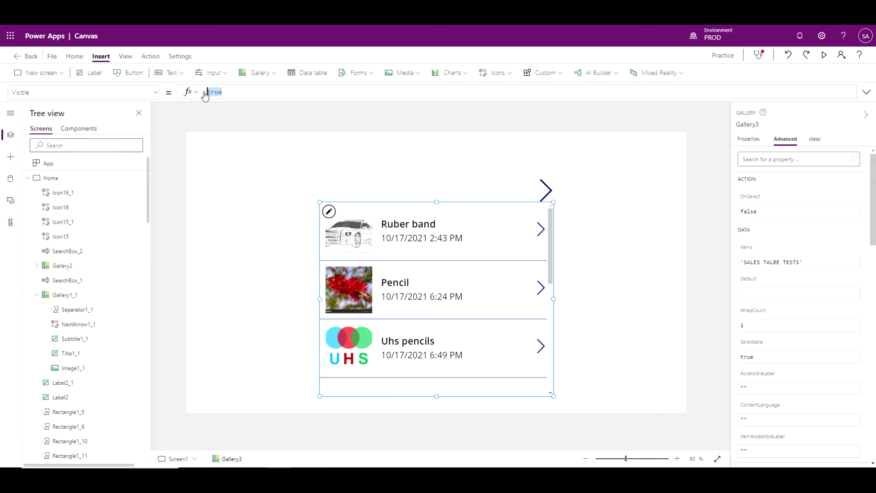
pyautogui.write('dropdown1')
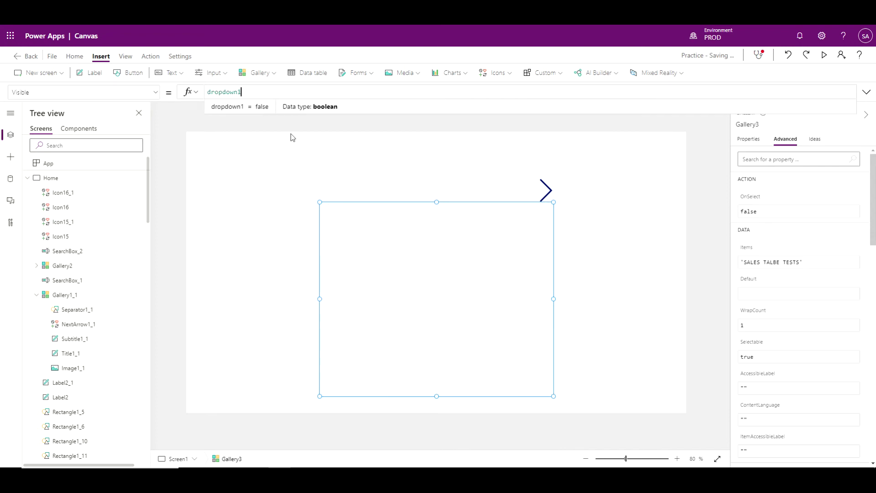
pyautogui.click(402, 176)
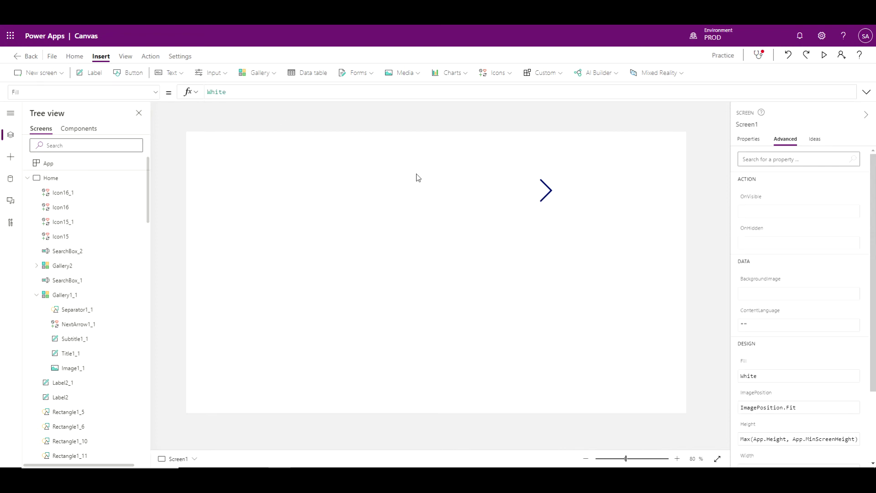
# Test the chevron by toggling the gallery hidden and shown several times
pyautogui.keyDown('alt'); pyautogui.click(550, 192); pyautogui.keyUp('alt')
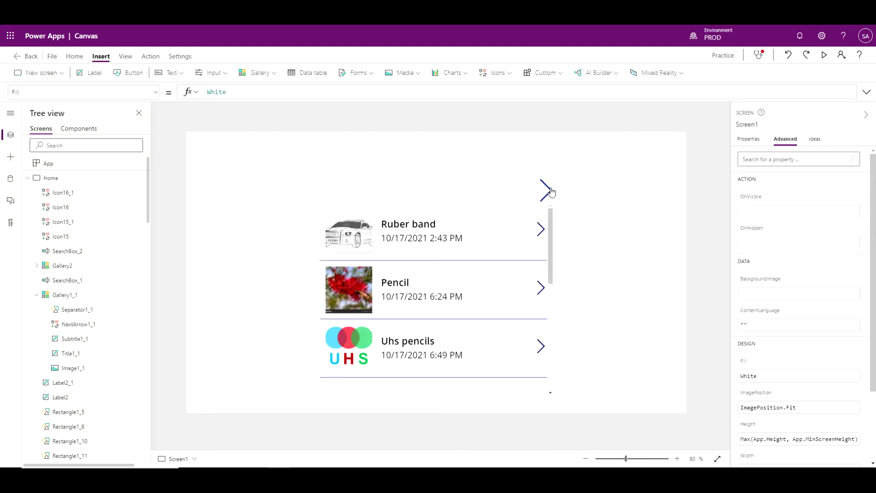
pyautogui.keyDown('alt'); pyautogui.click(548, 191); pyautogui.keyUp('alt')
pyautogui.keyDown('alt'); pyautogui.click(543, 197); pyautogui.keyUp('alt')
pyautogui.keyDown('alt'); pyautogui.click(544, 194); pyautogui.keyUp('alt')
pyautogui.keyDown('alt'); pyautogui.click(545, 194); pyautogui.keyUp('alt')
pyautogui.click(544, 191)
# Begin the chevron's Rotation formula If(dropdown1, 90, 0) in the Rotation property
pyautogui.click(157, 92)
pyautogui.scroll(-5, 91, 162)
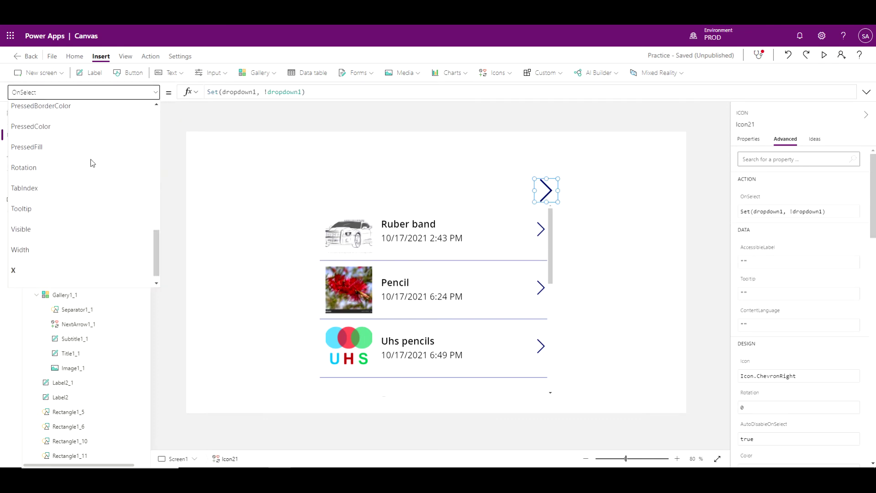
pyautogui.click(49, 162)
pyautogui.write('if')
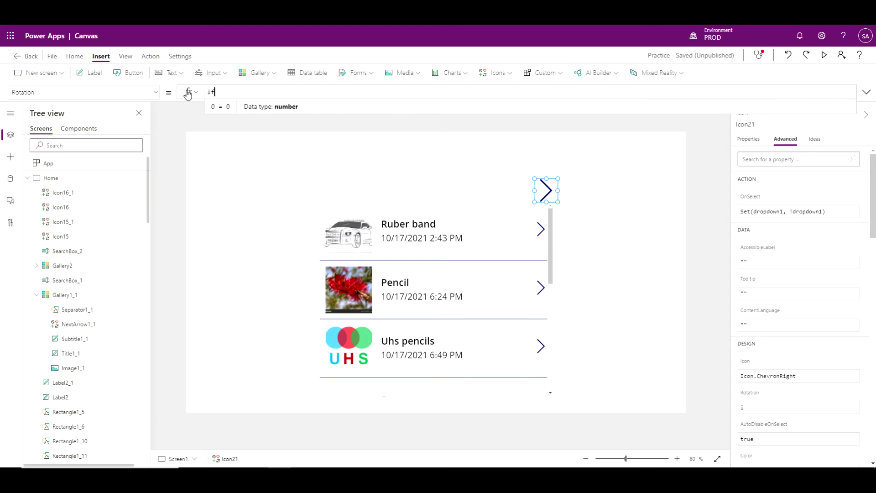
pyautogui.write('(dropdown1')
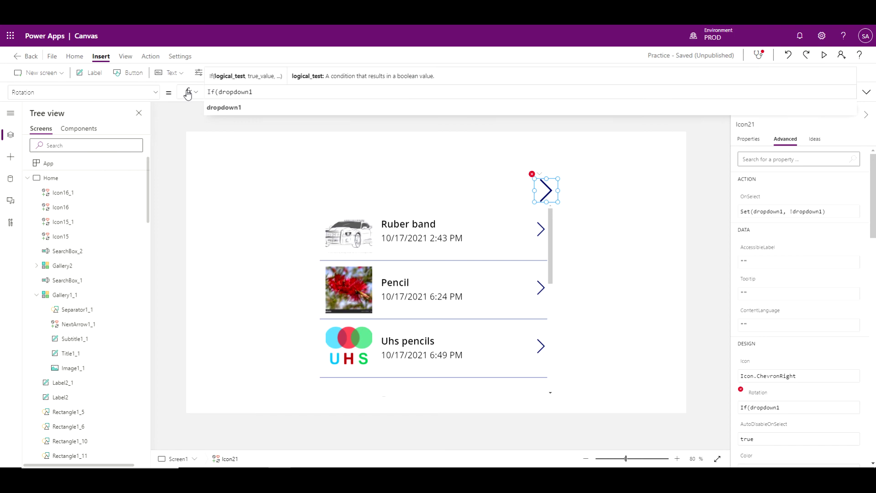
pyautogui.write(', 90, ')
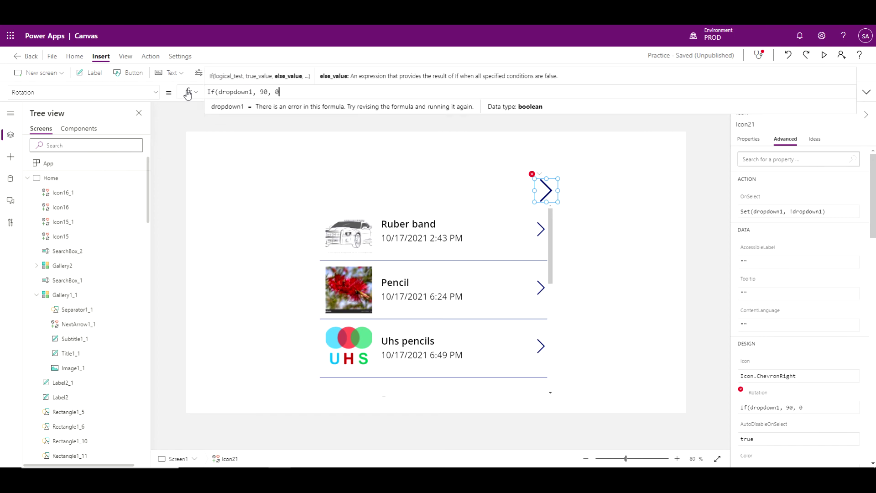
pyautogui.write('0)')
# Apply the rotation formula and toggle the gallery repeatedly, ending with it hidden
pyautogui.click(254, 181)
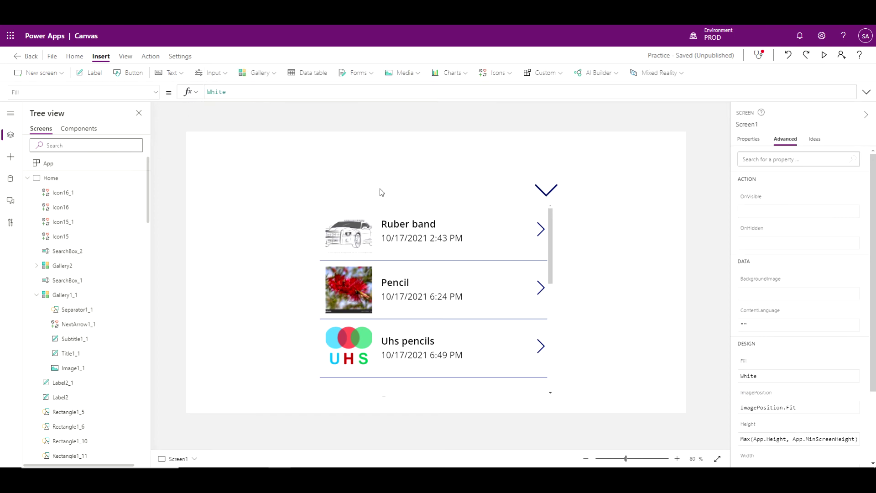
pyautogui.keyDown('alt'); pyautogui.click(544, 195); pyautogui.keyUp('alt')
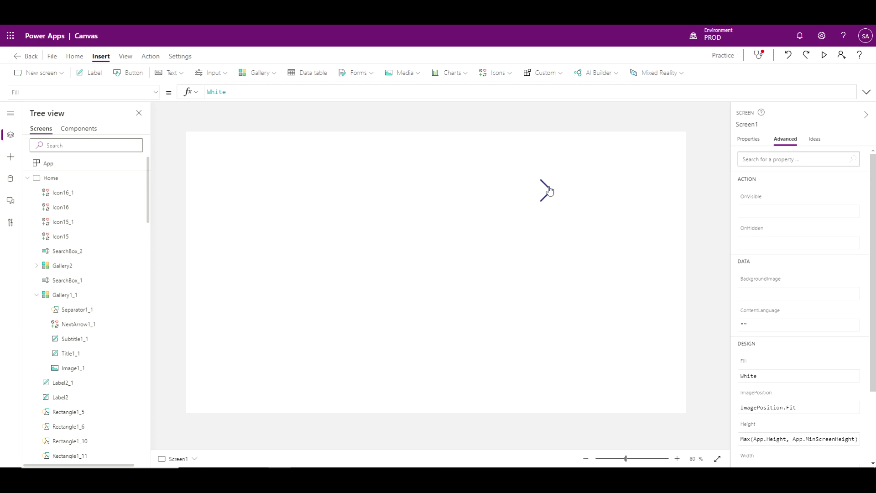
pyautogui.keyDown('alt'); pyautogui.click(547, 195); pyautogui.keyUp('alt')
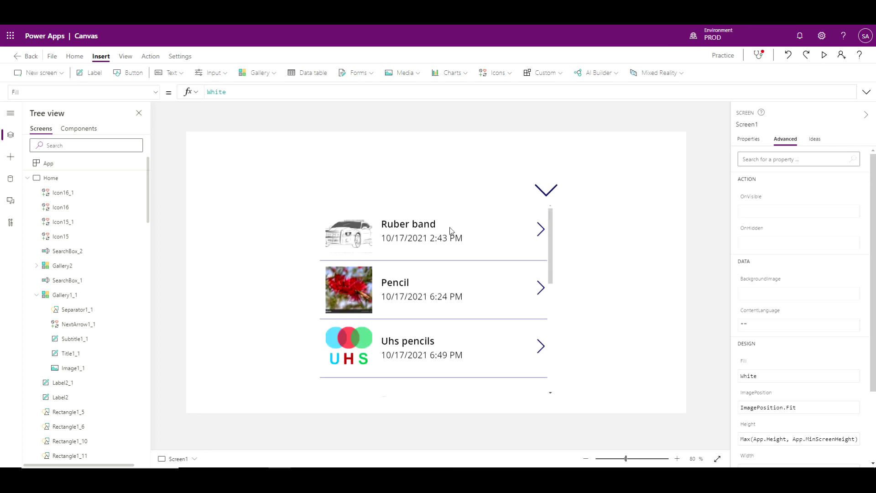
pyautogui.keyDown('alt'); pyautogui.click(547, 193); pyautogui.keyUp('alt')
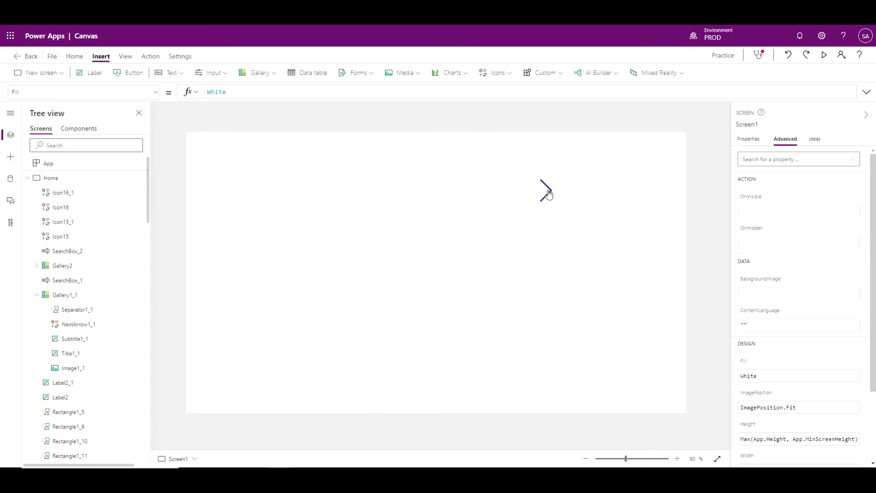
pyautogui.keyDown('alt'); pyautogui.click(548, 194); pyautogui.keyUp('alt')
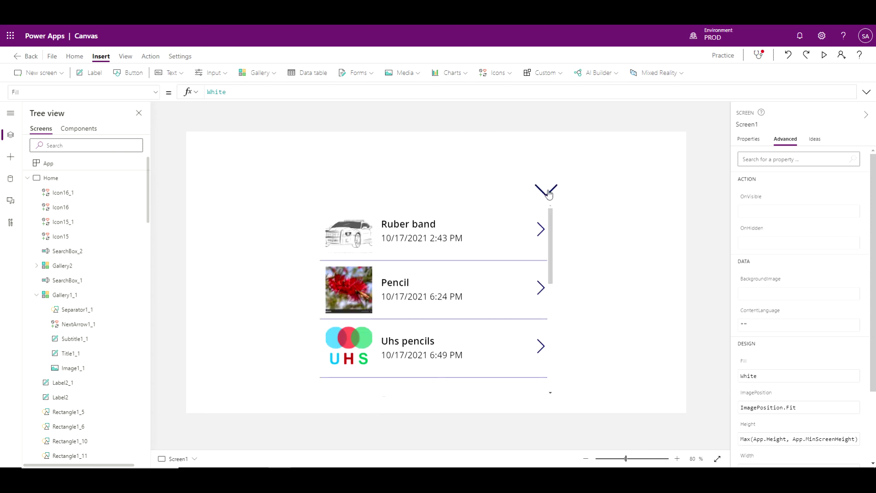
pyautogui.keyDown('alt'); pyautogui.click(547, 194); pyautogui.keyUp('alt')
pyautogui.keyDown('alt'); pyautogui.click(547, 192); pyautogui.keyUp('alt')
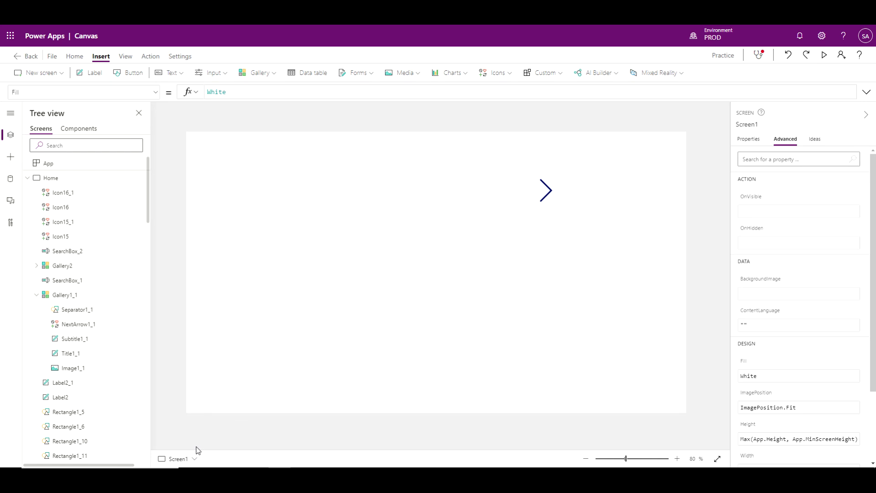